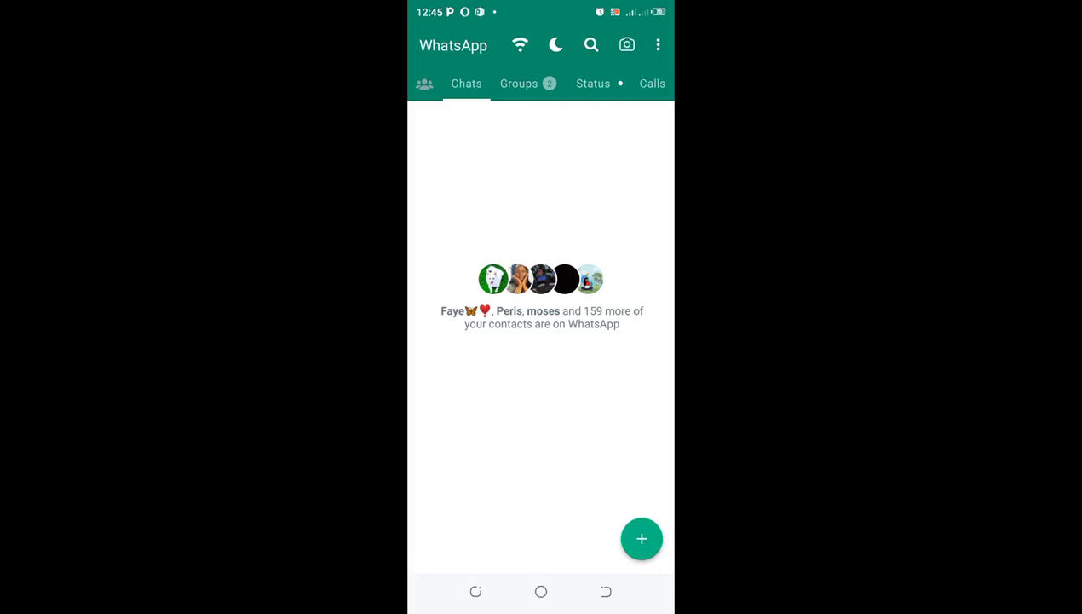
Abandon the lock-pattern reset question and back out to GBWhatsApp's empty Chats list
left_click(541, 469)
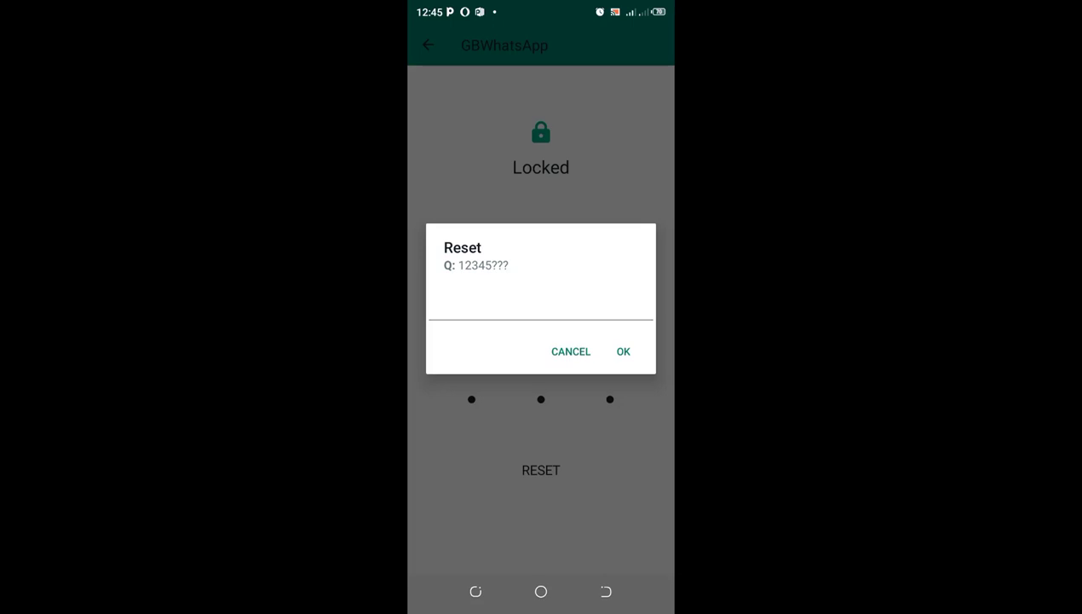
key("Escape")
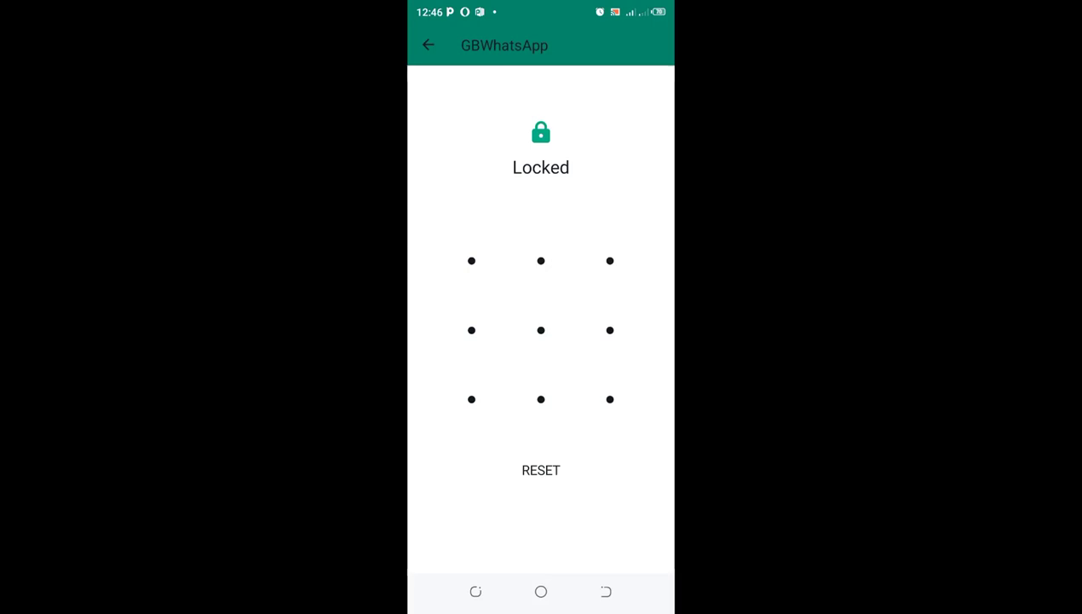
left_click(606, 591)
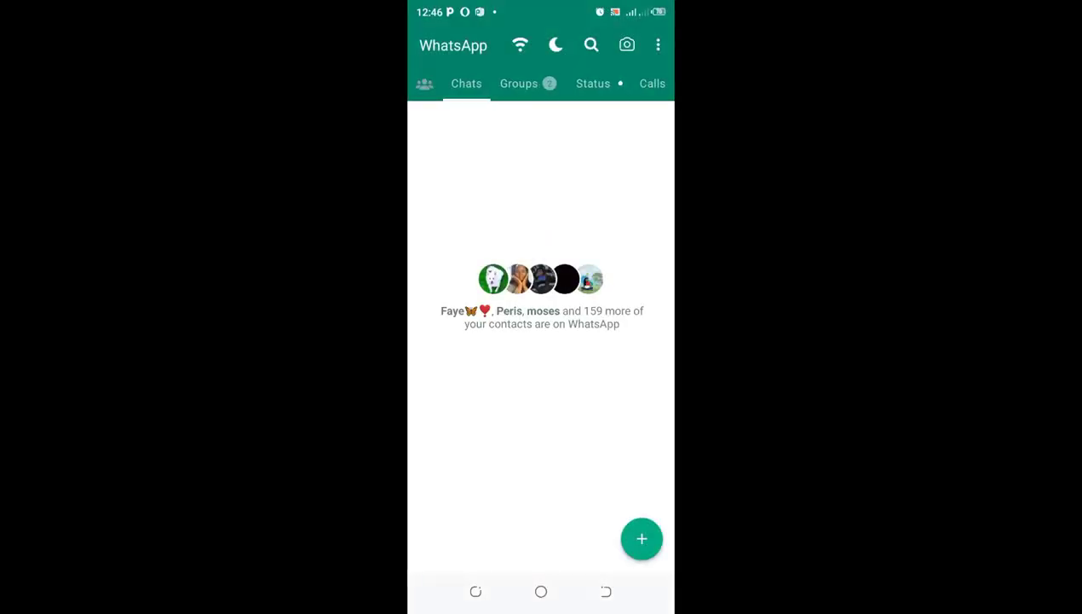
Go to GBWhatsApp Settings > Chats and start a chat backup
left_click(658, 45)
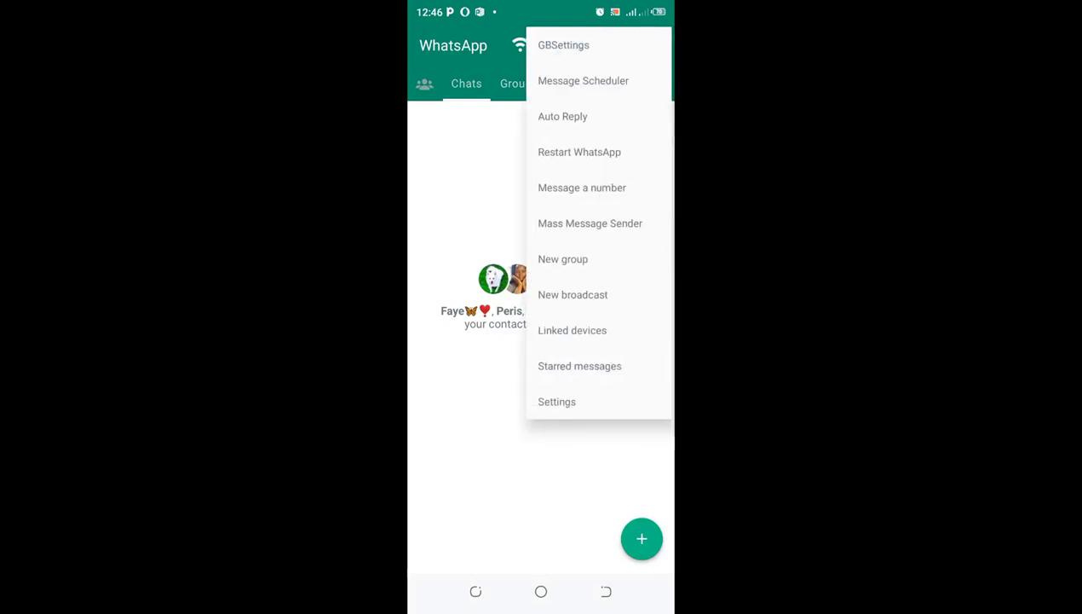
left_click(556, 402)
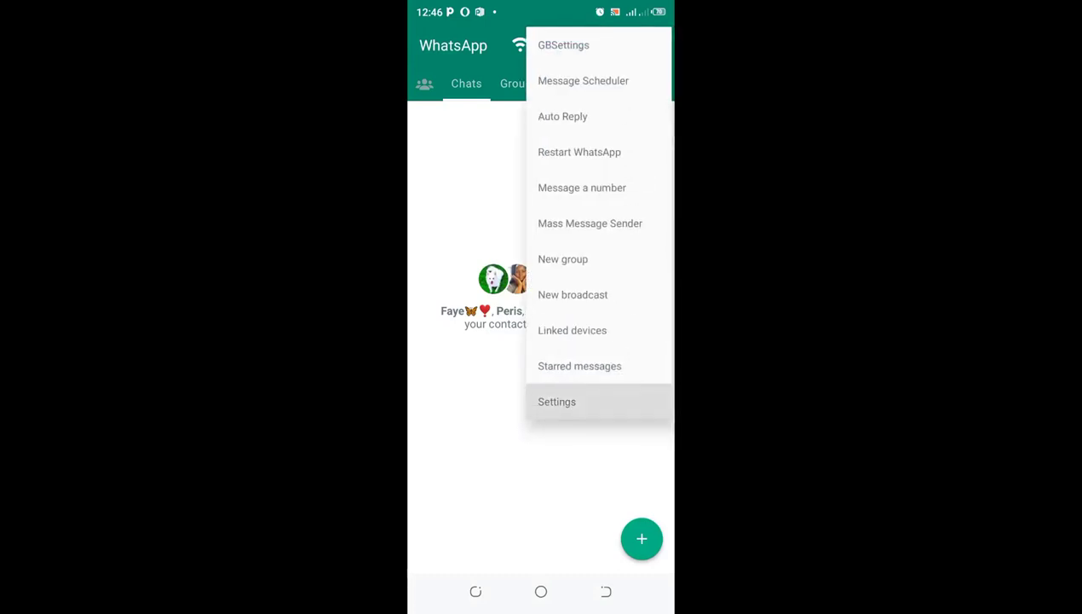
scroll(540, 317, "down", 4)
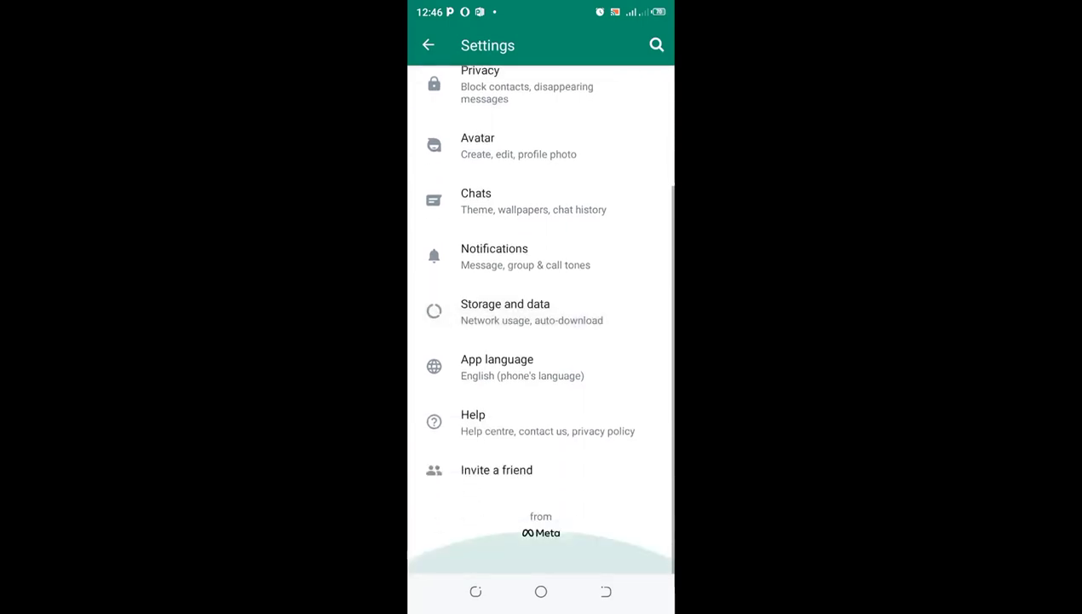
scroll(541, 317, "up", 1)
left_click(495, 275)
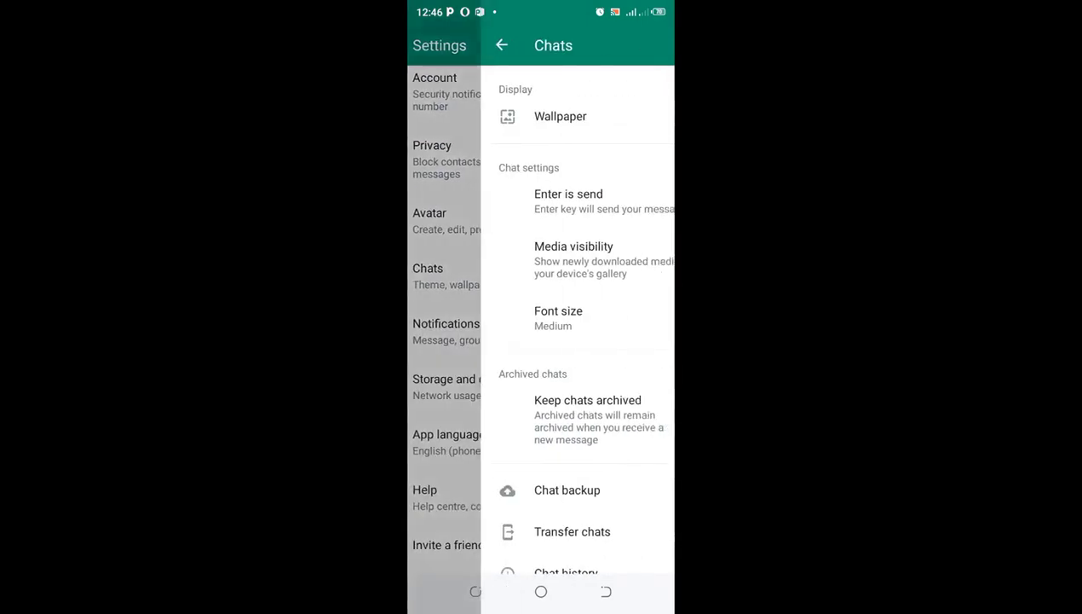
scroll(540, 317, "down", 1)
left_click(493, 463)
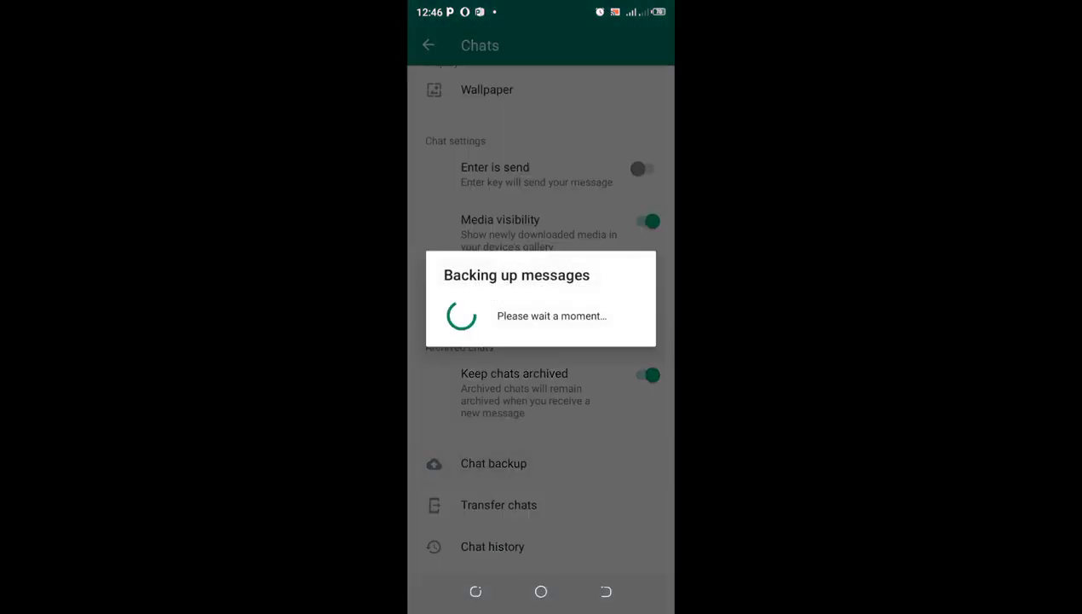
Turn on mobile data from the quick settings and run the chat backup to 100%
left_click_drag(540, 4, 541, 366)
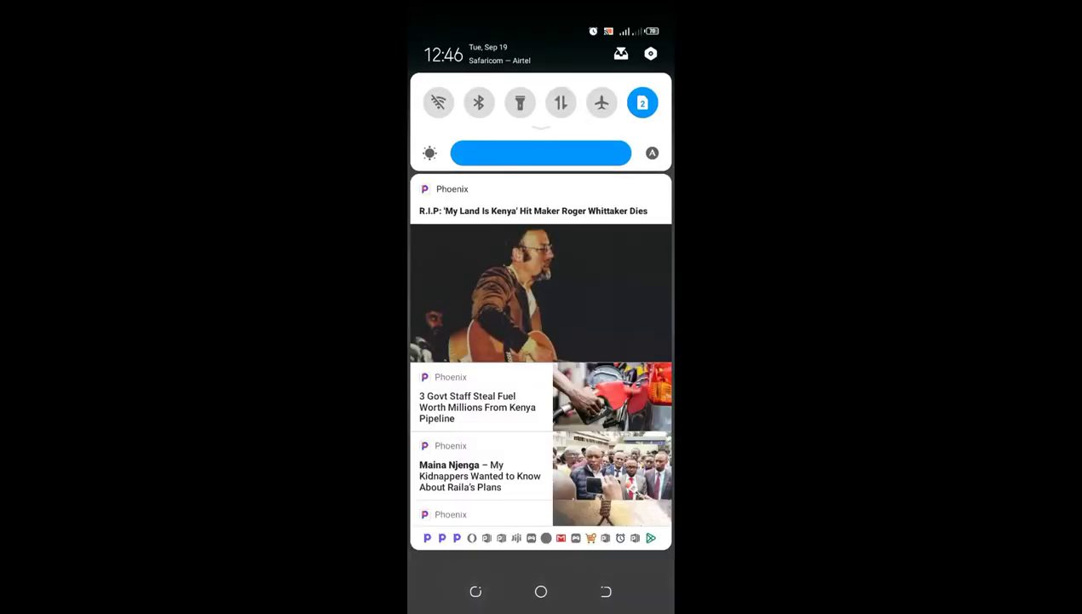
left_click(561, 102)
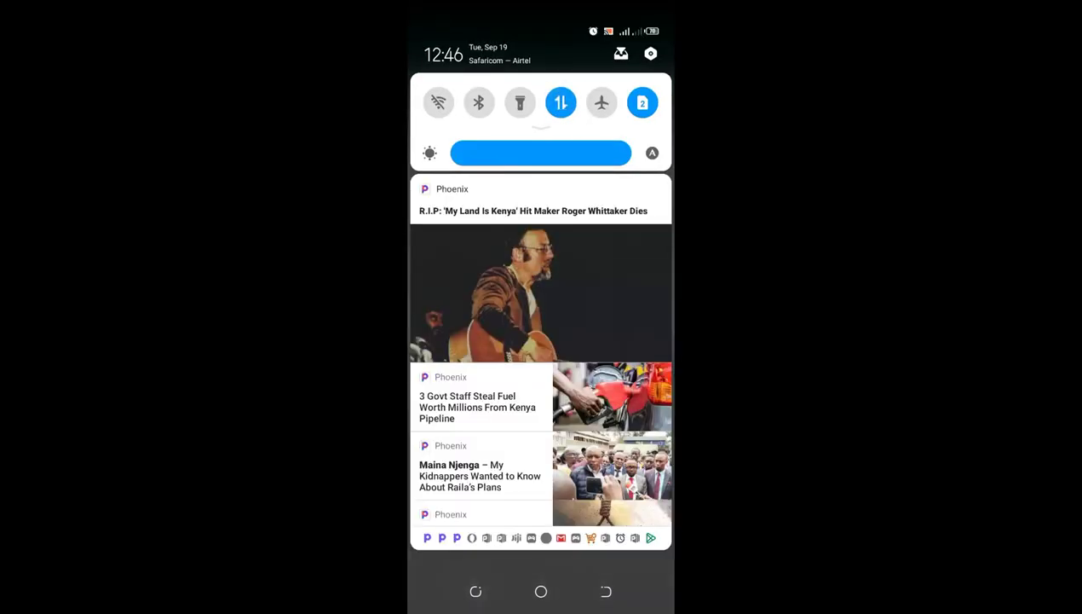
scroll(540, 358, "down", 3)
left_click_drag(541, 511, 541, 85)
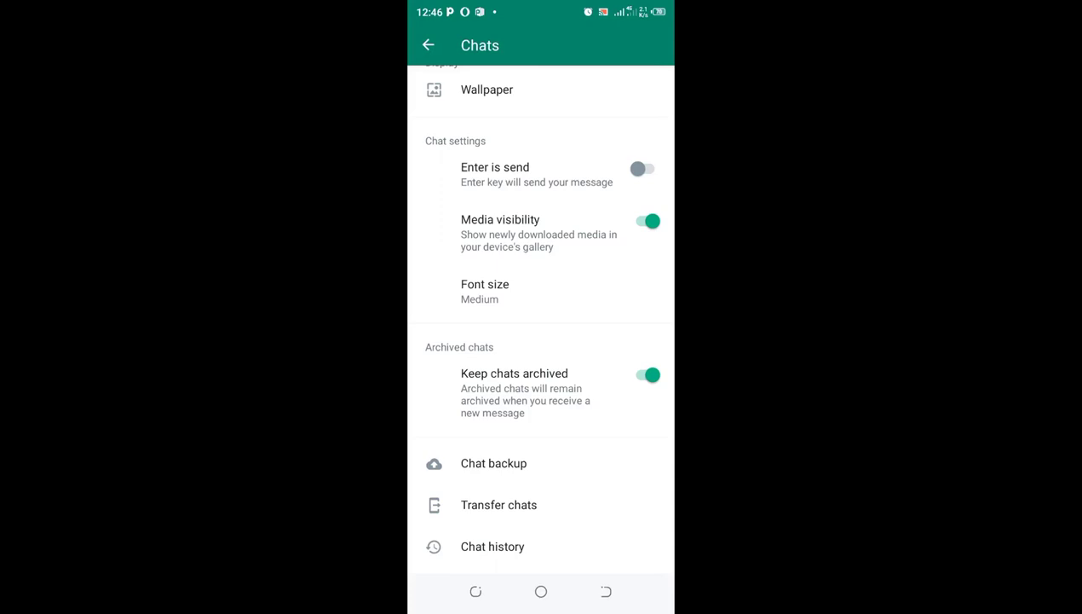
left_click(493, 463)
Back out of GBWhatsApp's settings and leave the app
left_click(428, 44)
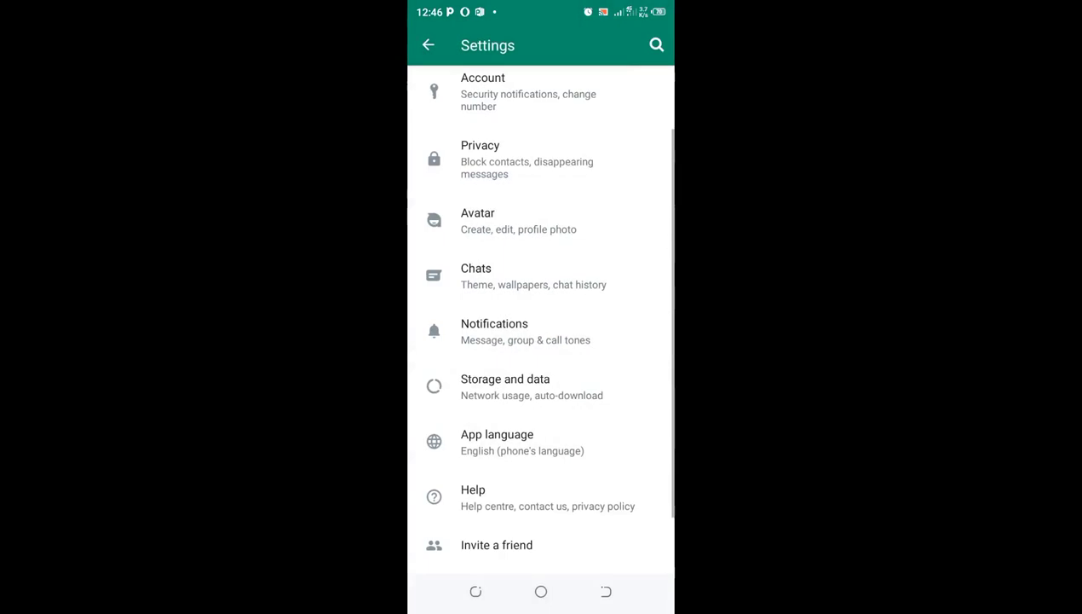
left_click(428, 44)
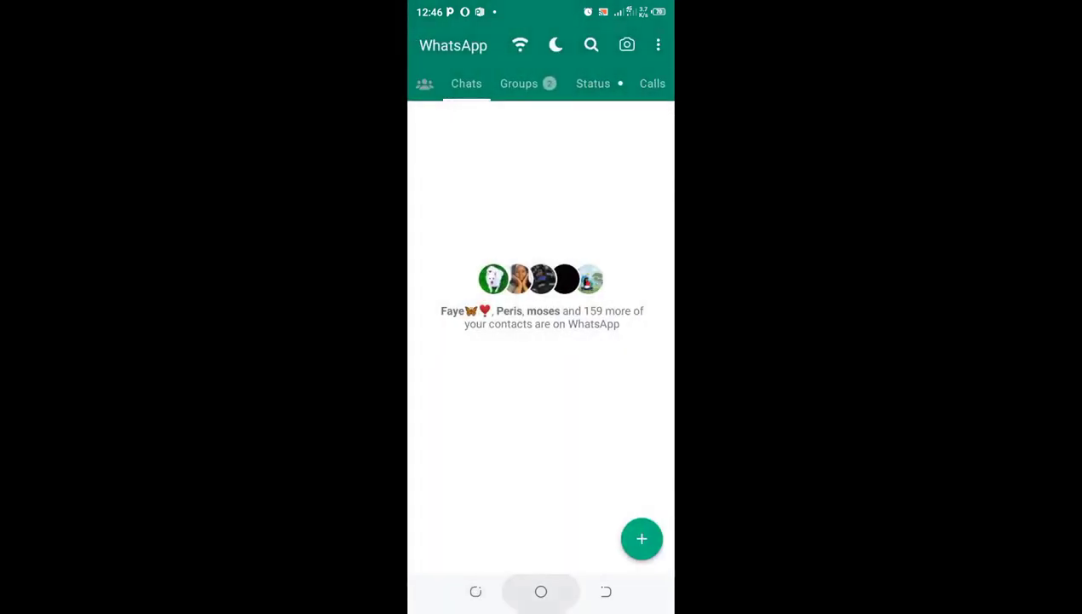
left_click(606, 591)
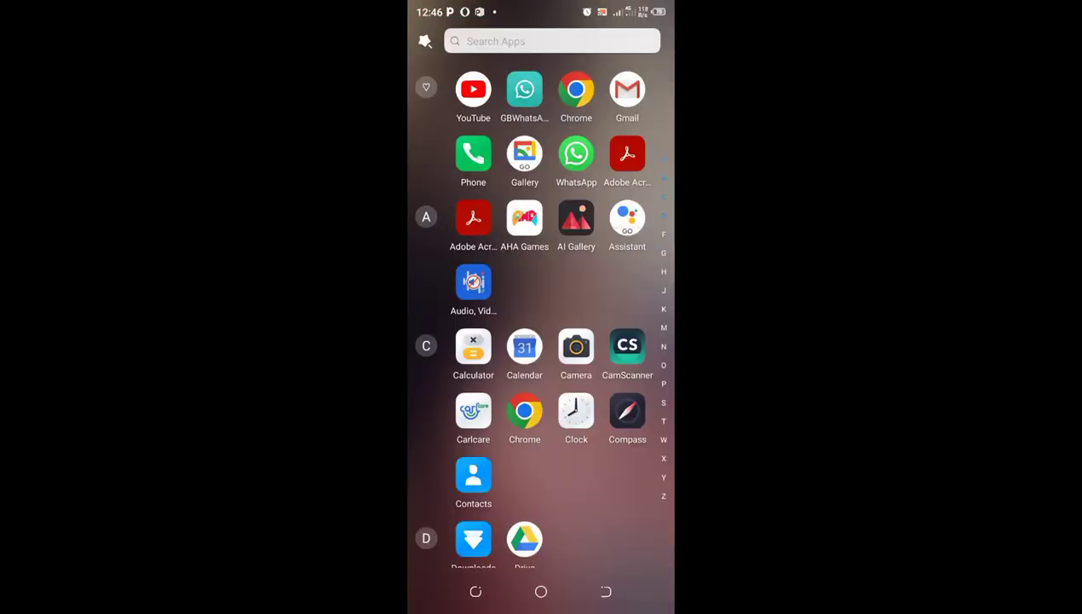
In Android Settings, go to Apps & notifications > See all apps and open GBWhatsApp's app info
scroll(541, 316, "down", 10)
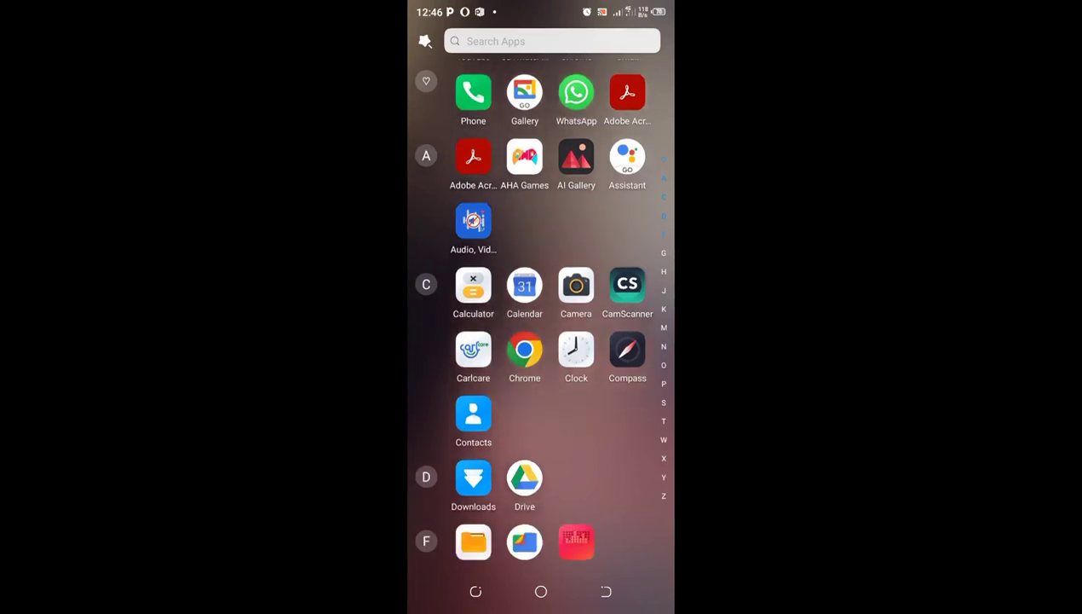
scroll(542, 316, "down", 5)
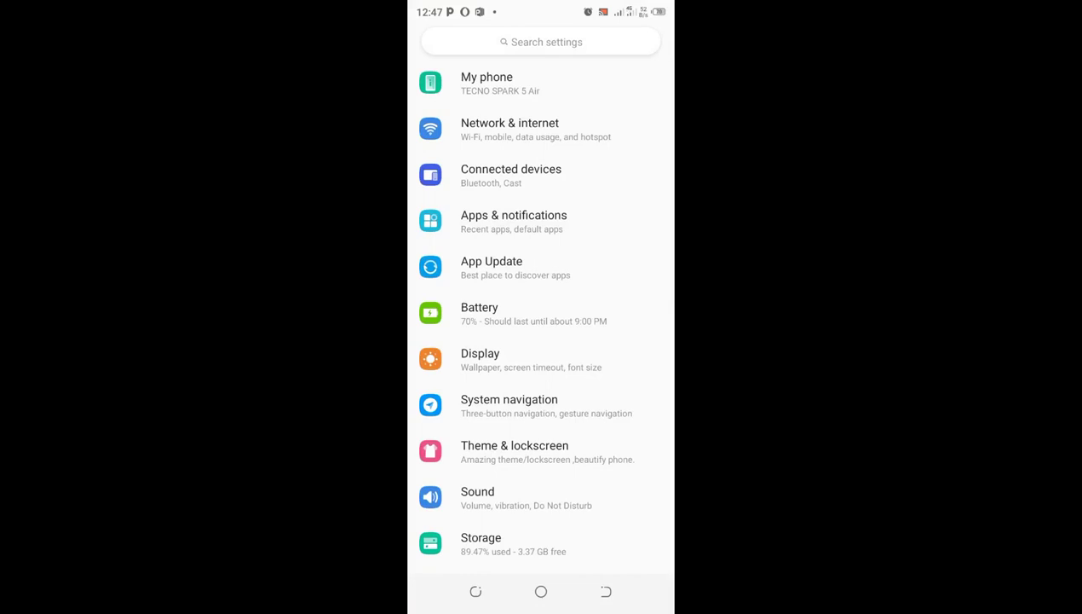
scroll(543, 315, "down", 1)
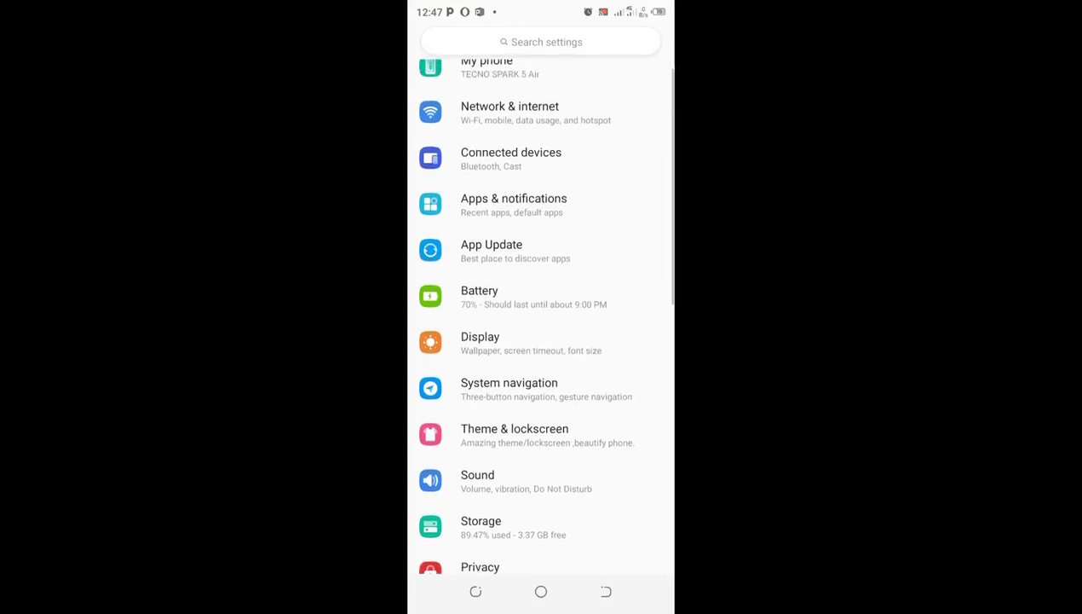
left_click(514, 204)
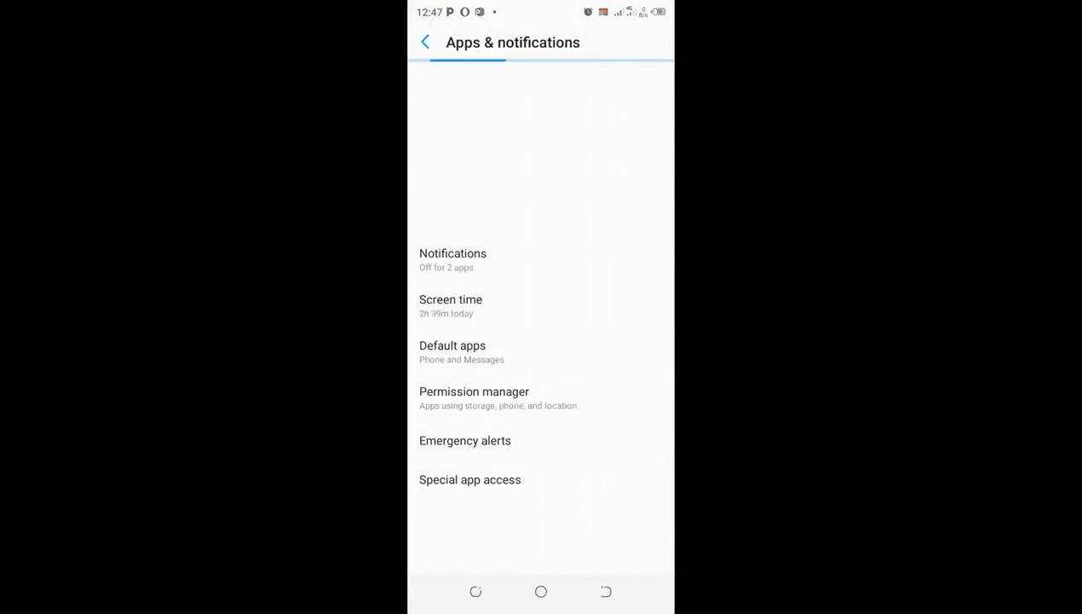
left_click(541, 216)
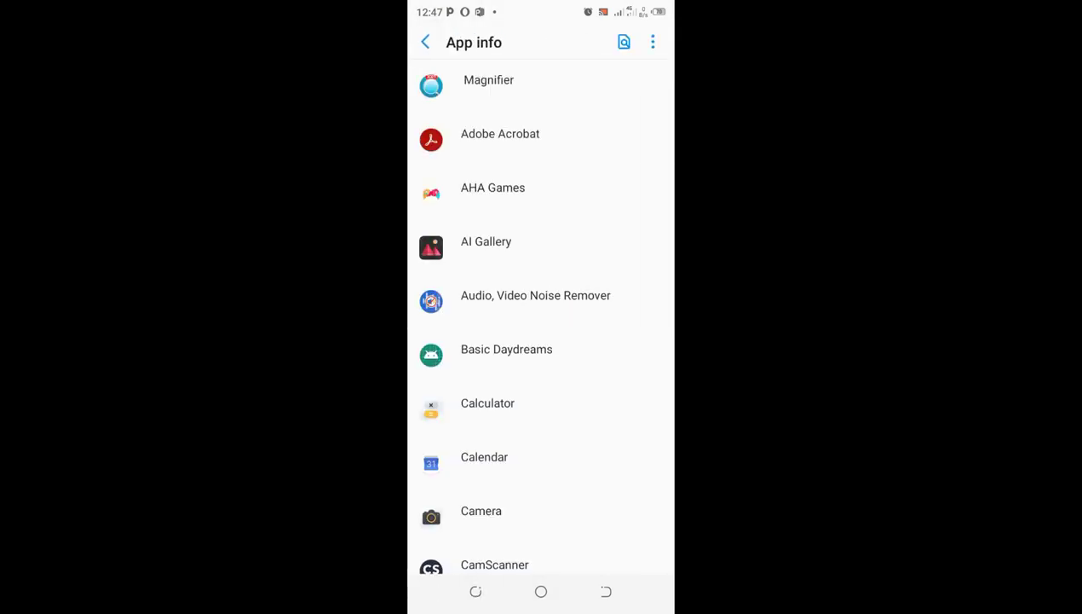
scroll(541, 316, "down", 4)
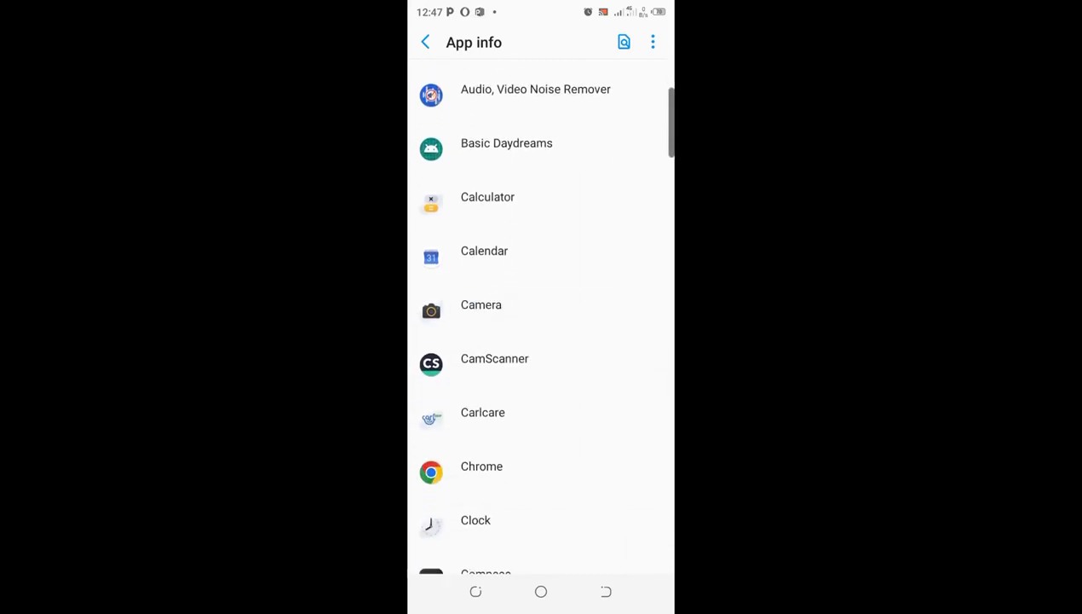
scroll(540, 315, "down", 4)
scroll(540, 315, "down", 5)
scroll(541, 316, "down", 5)
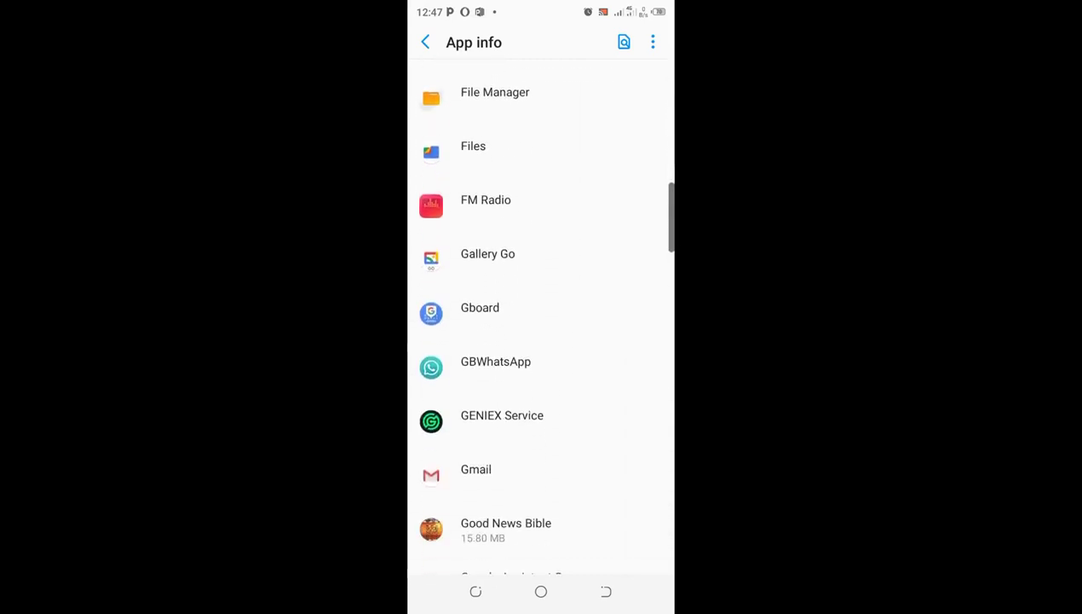
left_click(495, 303)
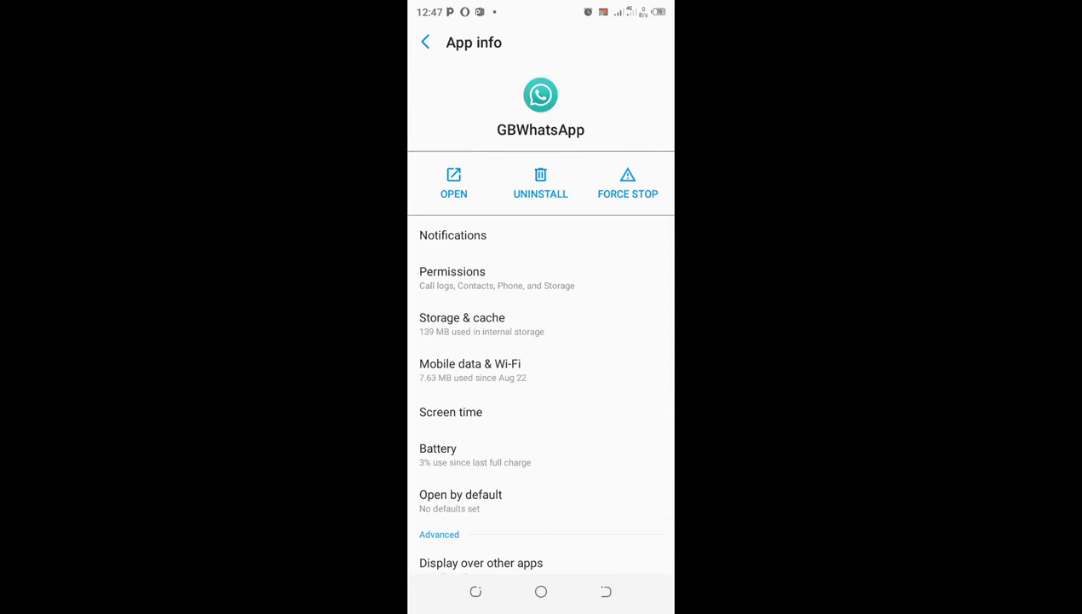
Clear GBWhatsApp's storage, confirm the deletion so user data reads 0 B, then return to the app drawer
left_click(462, 324)
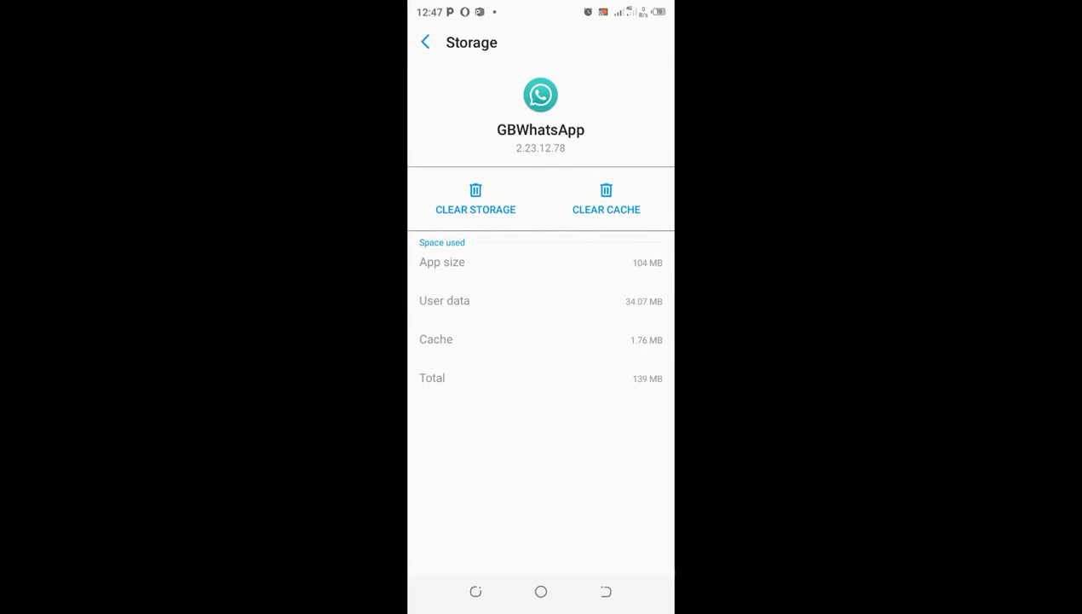
left_click(476, 199)
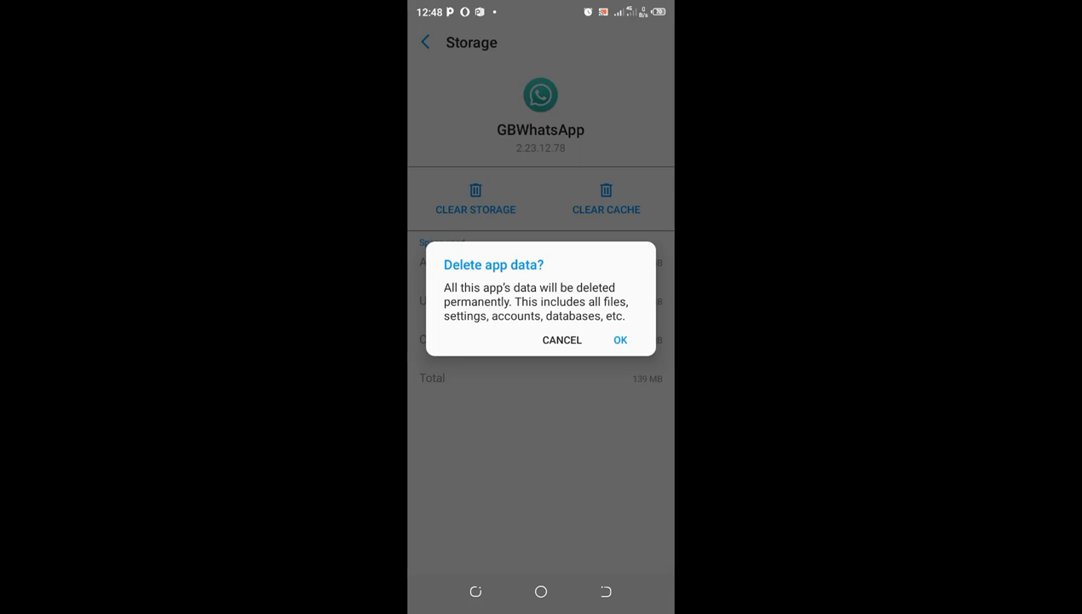
left_click(620, 339)
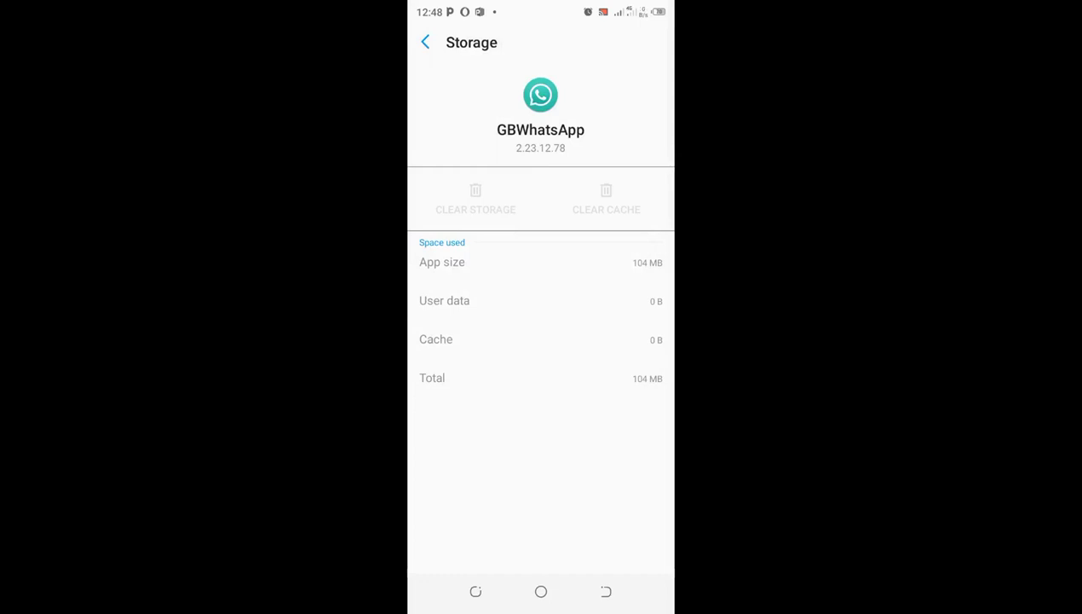
left_click(540, 591)
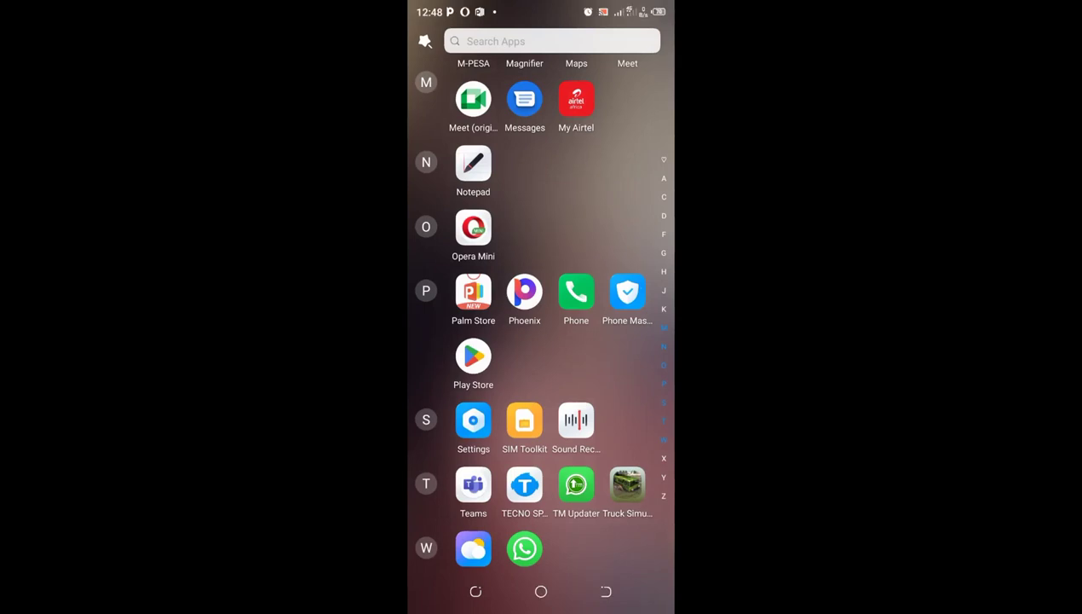
Relaunch GBWhatsApp, enter the account's phone number with Kenya (+254) selected, and confirm it
scroll(540, 312, "up", 10)
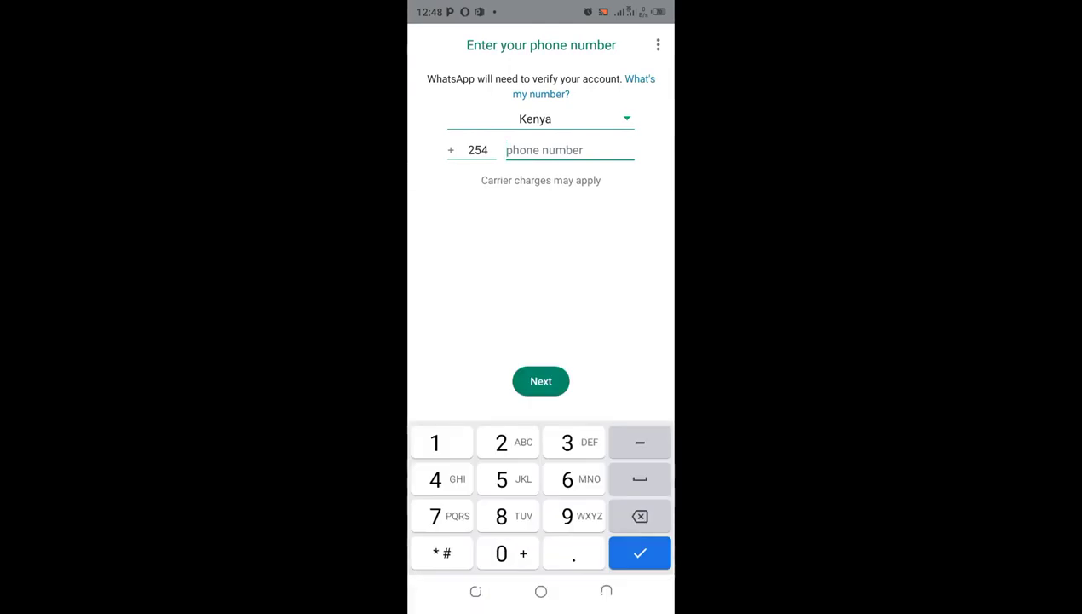
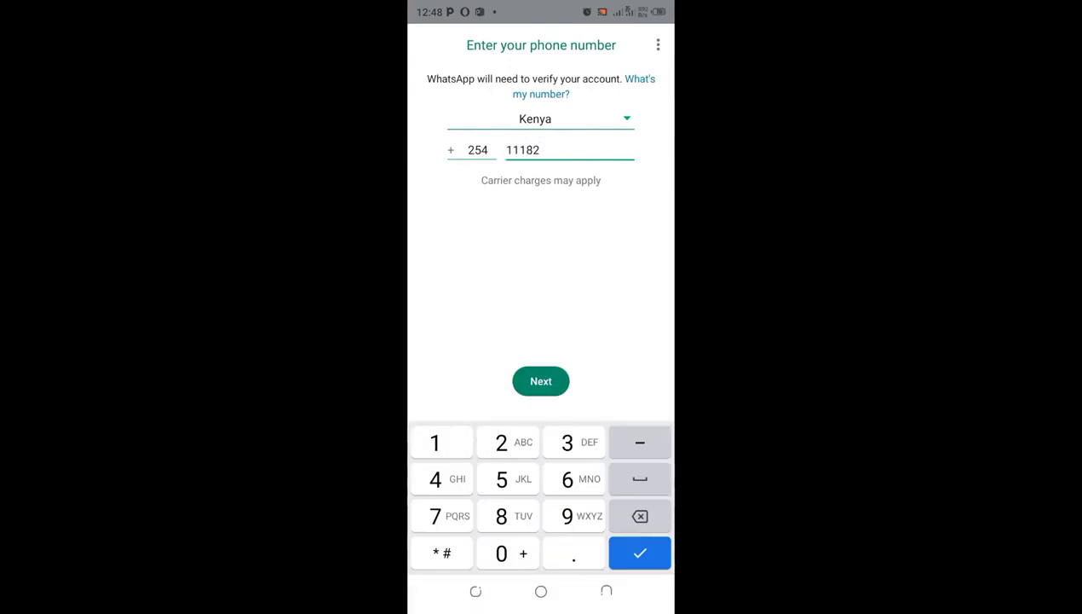
left_click(540, 381)
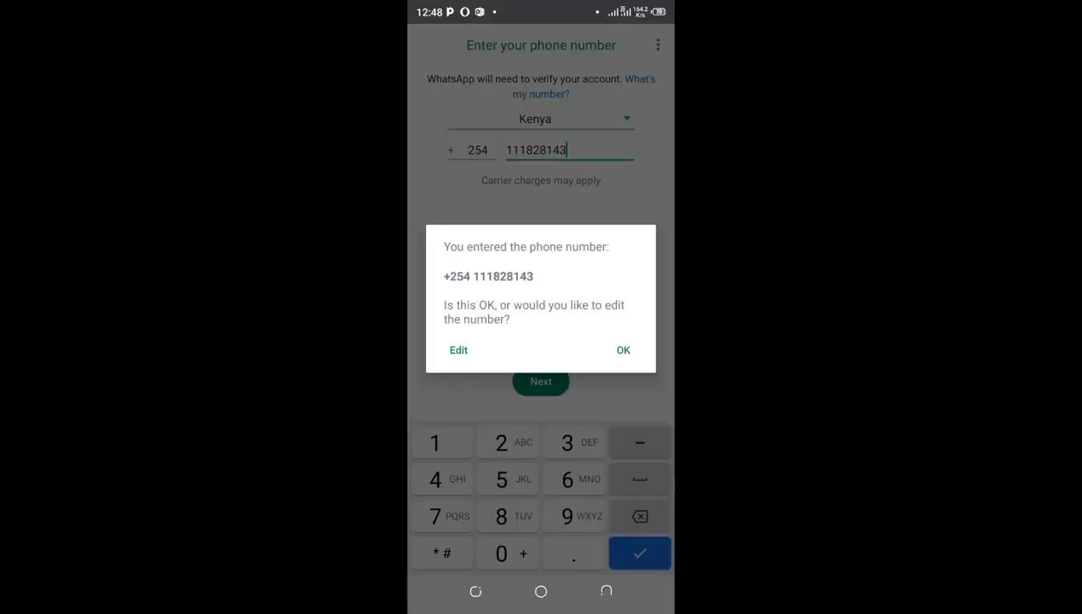
left_click(623, 350)
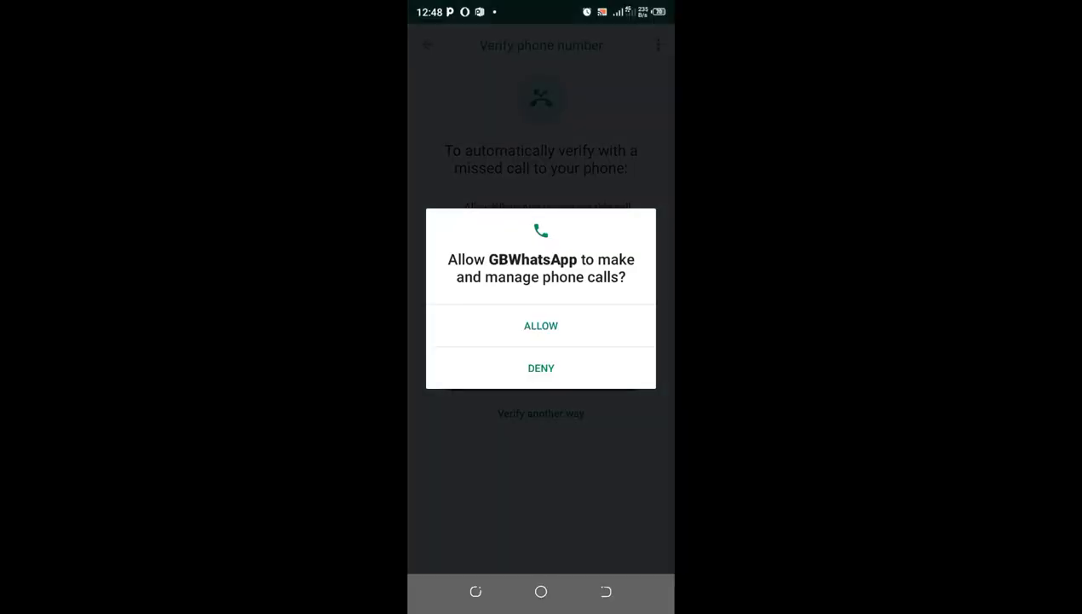
Allow phone-call and call-log access, submit the captcha digits, and start missed-call verification
left_click(541, 325)
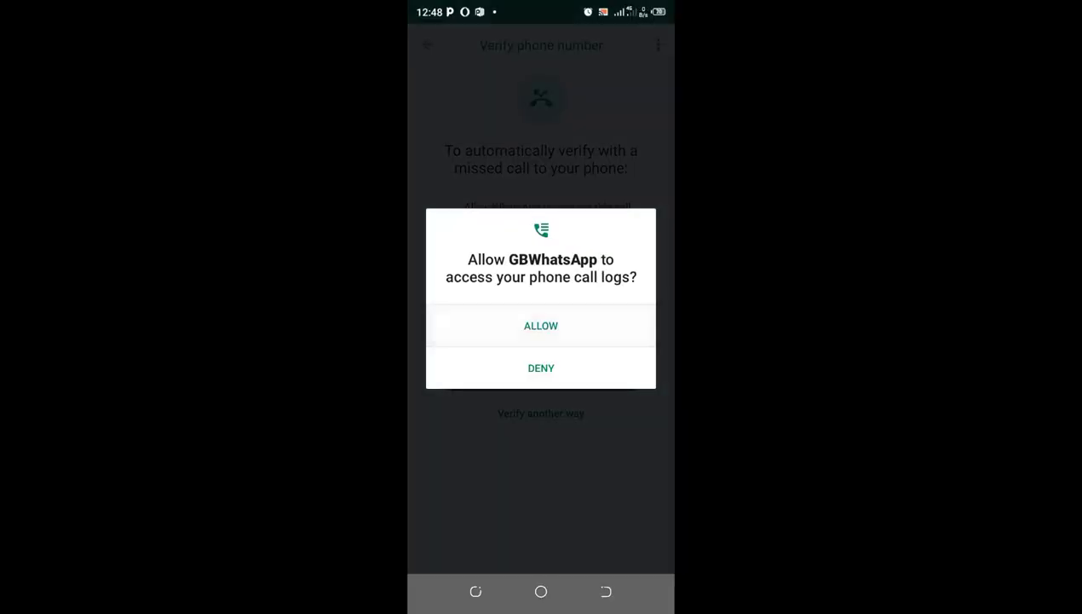
left_click(541, 324)
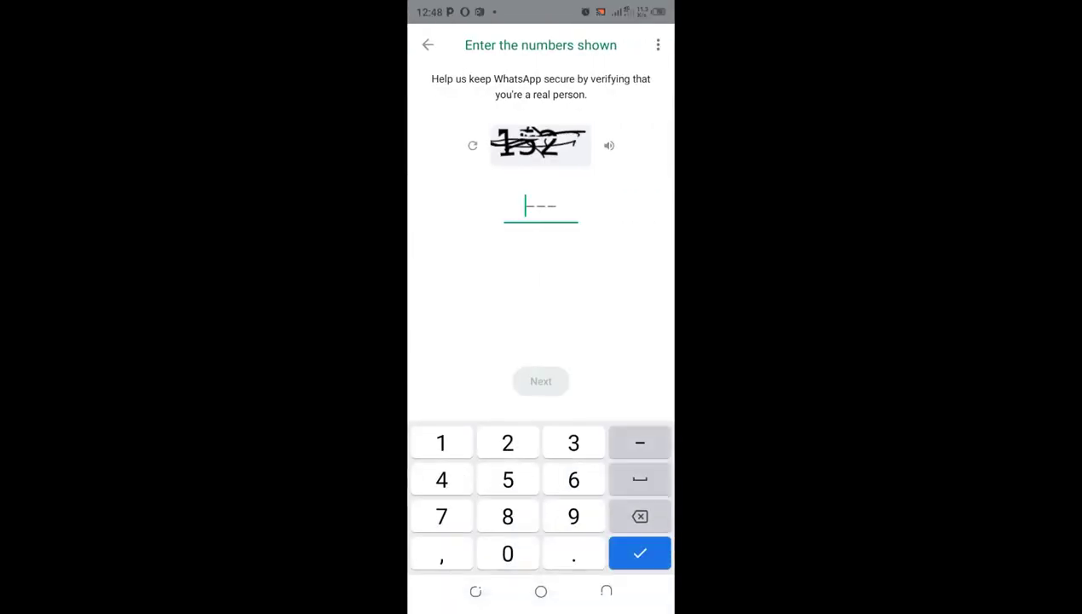
type("1")
type("52")
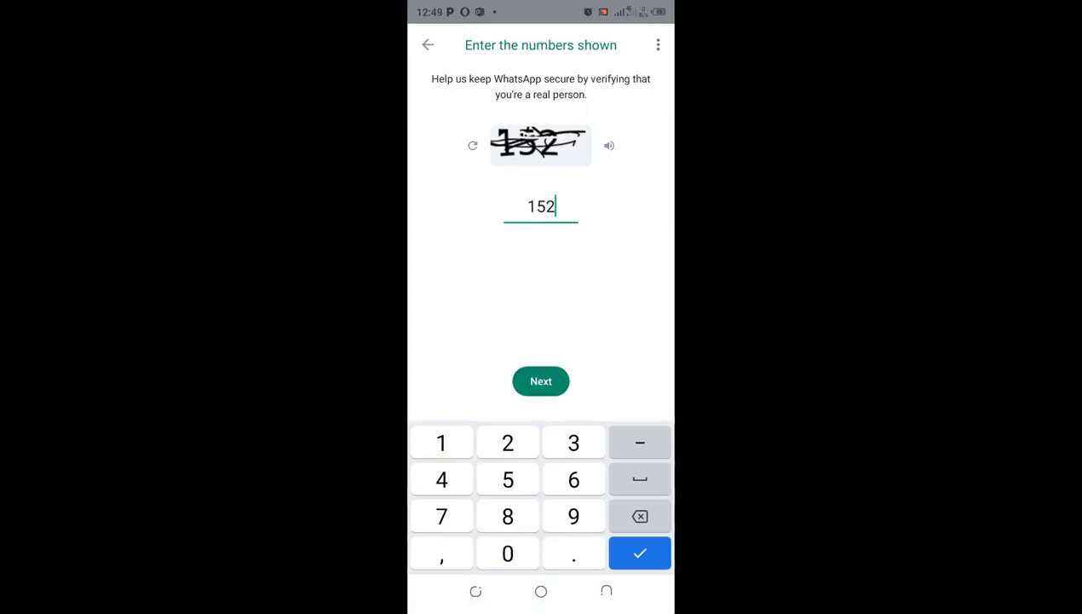
key("Return")
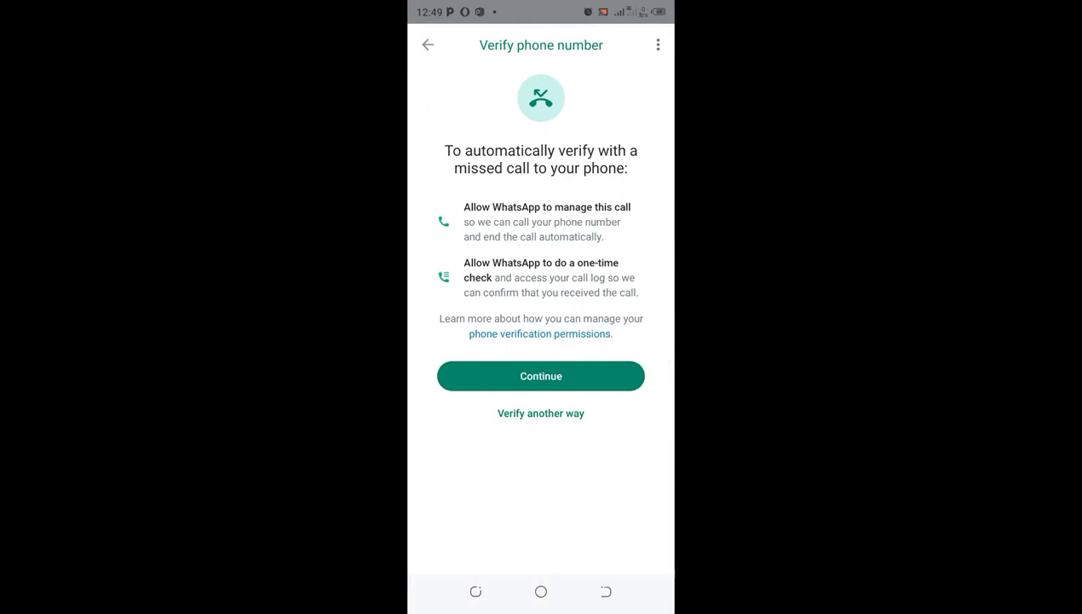
left_click(541, 376)
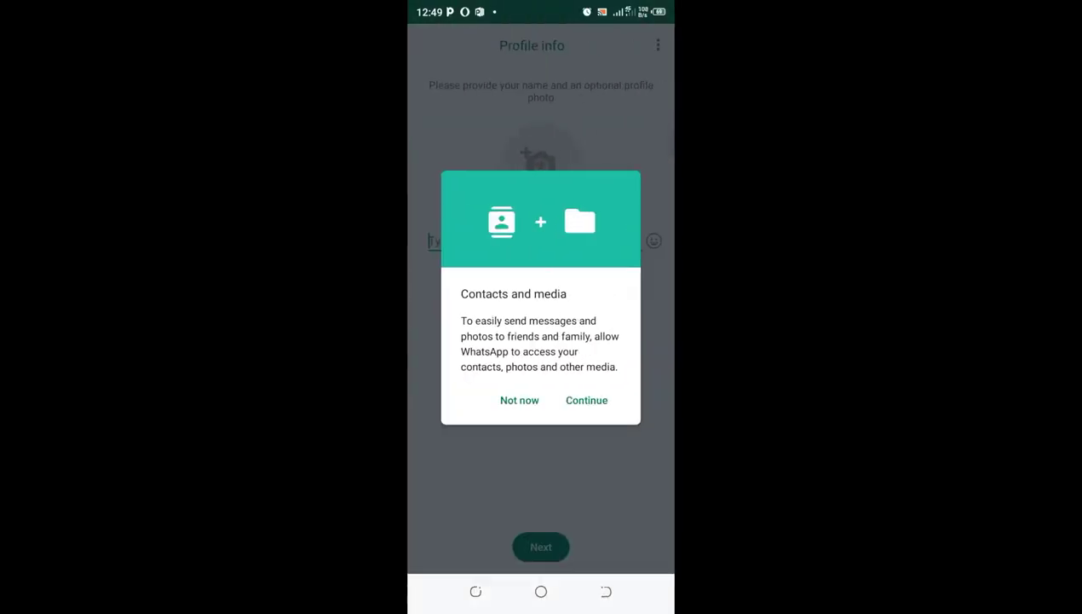
Skip the contacts and Google Drive prompts, then restore the 35 MB backup of 659 messages
left_click(519, 399)
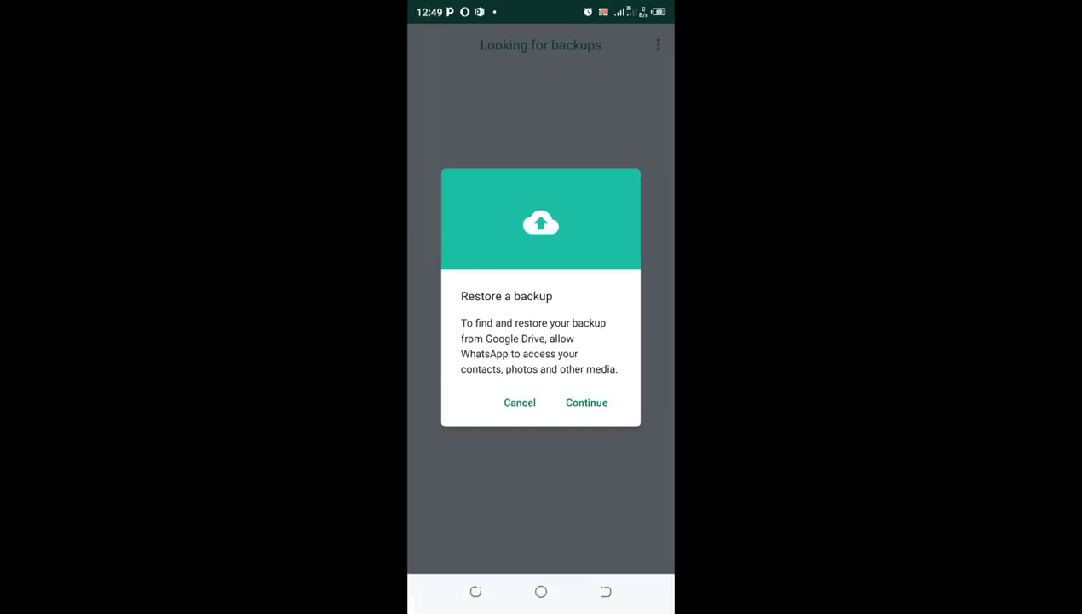
left_click(519, 402)
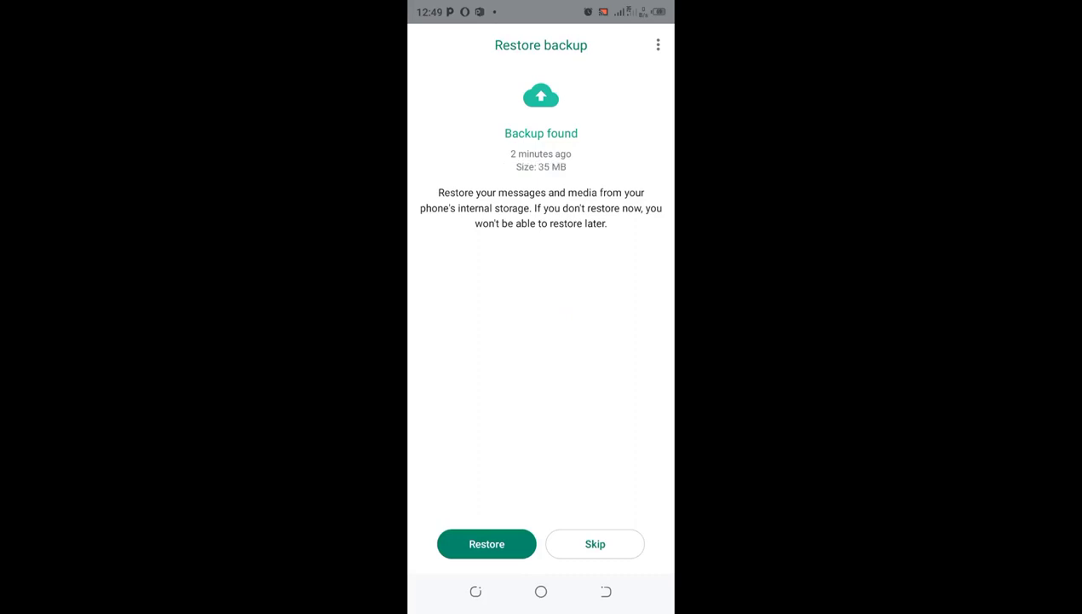
left_click(487, 544)
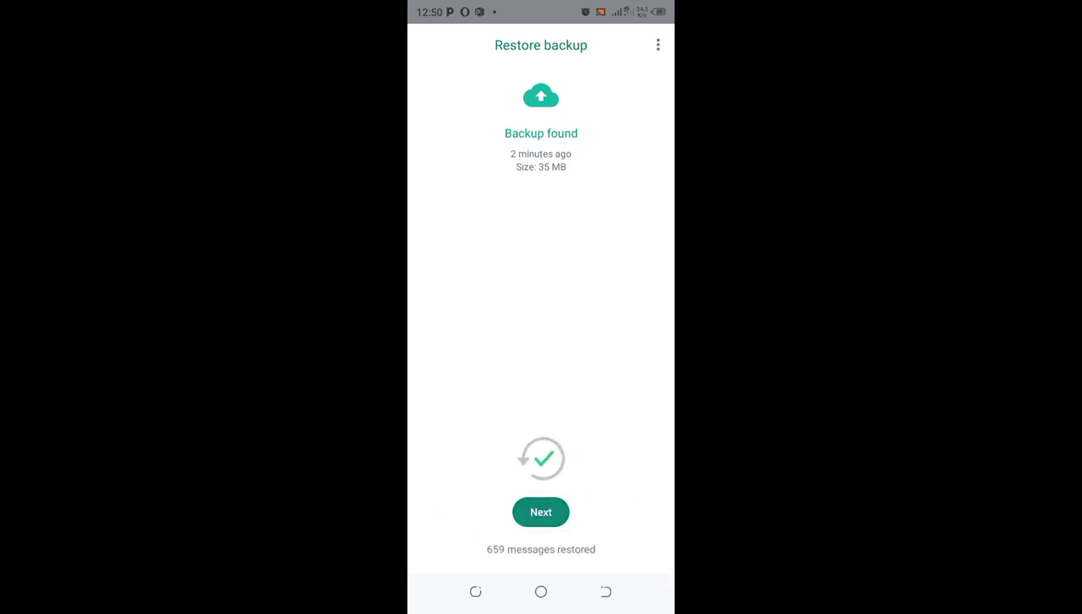
left_click(541, 511)
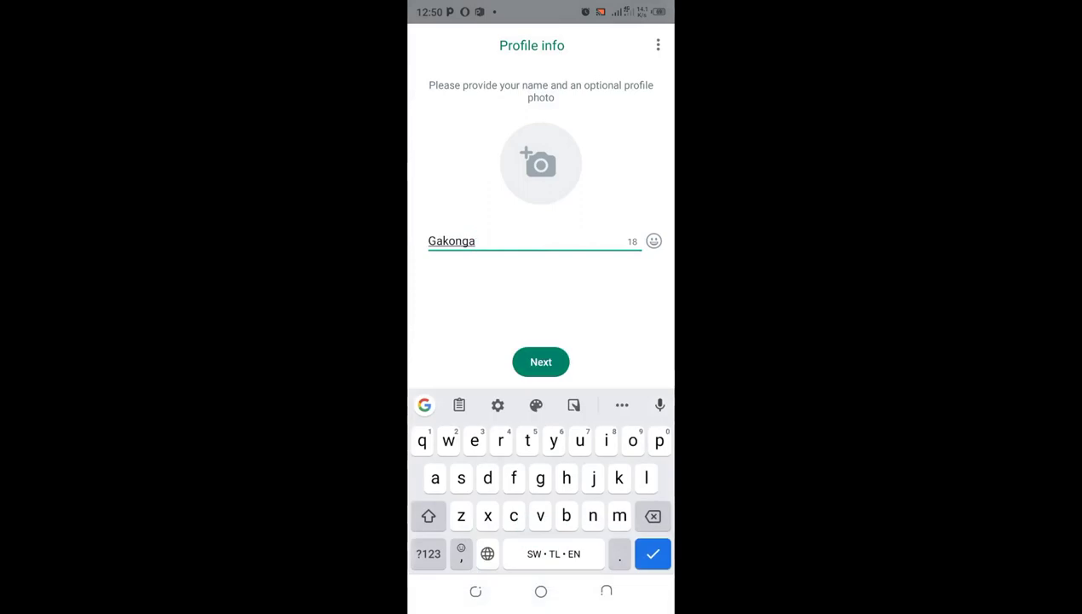
Accept the restored display name on Profile info and let the app initialise to the V17.52 changelog
left_click(542, 360)
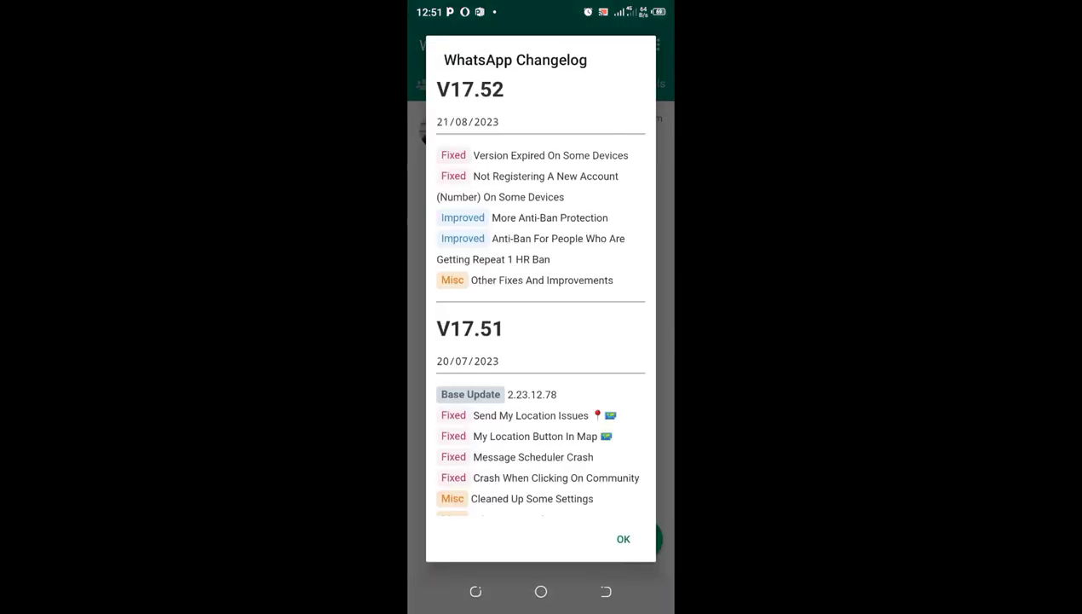
Close the changelog and lock prompt, then open GBSettings > Privacy And Security > Recovery Question
left_click(623, 538)
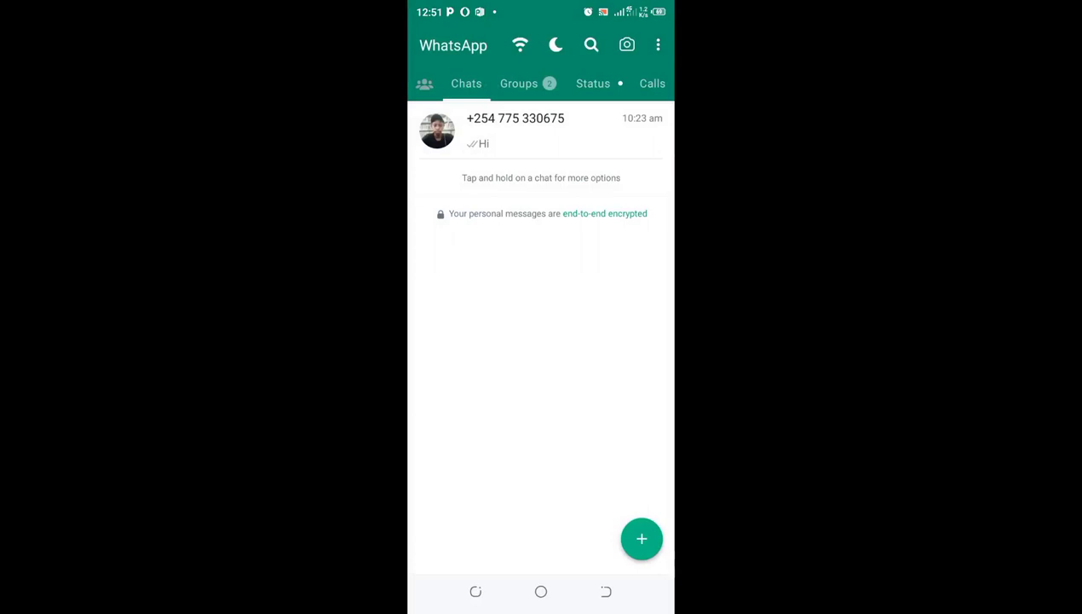
key("Escape")
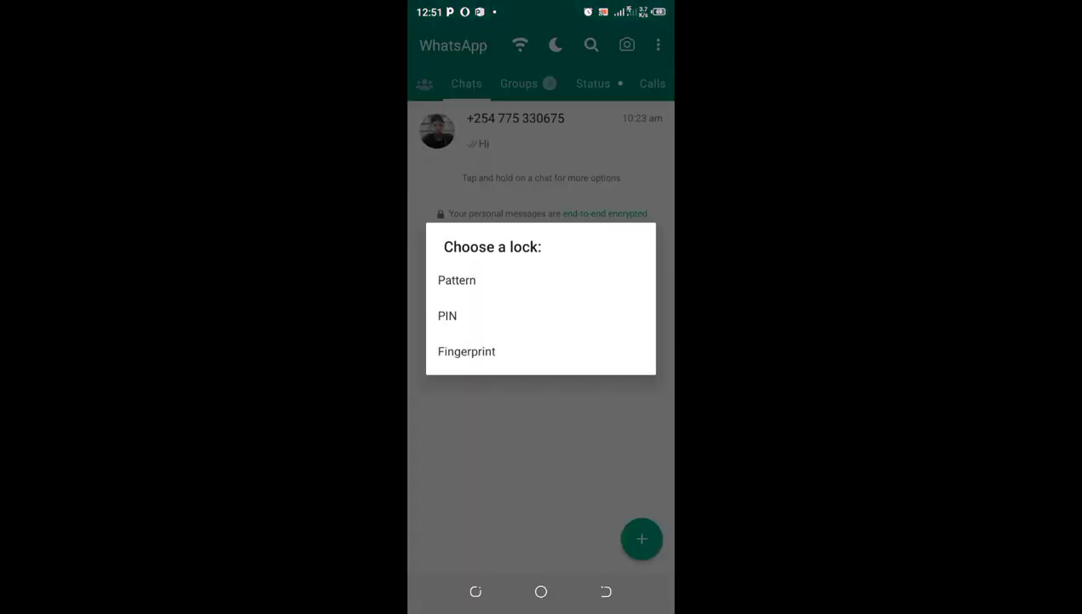
key("Escape")
left_click(658, 44)
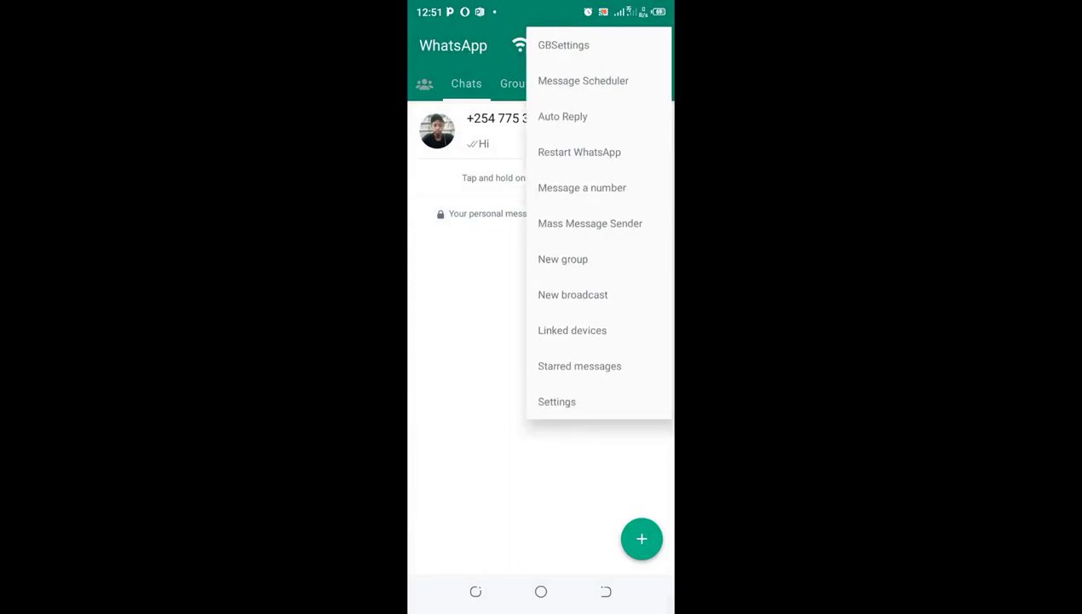
left_click(564, 44)
left_click(511, 94)
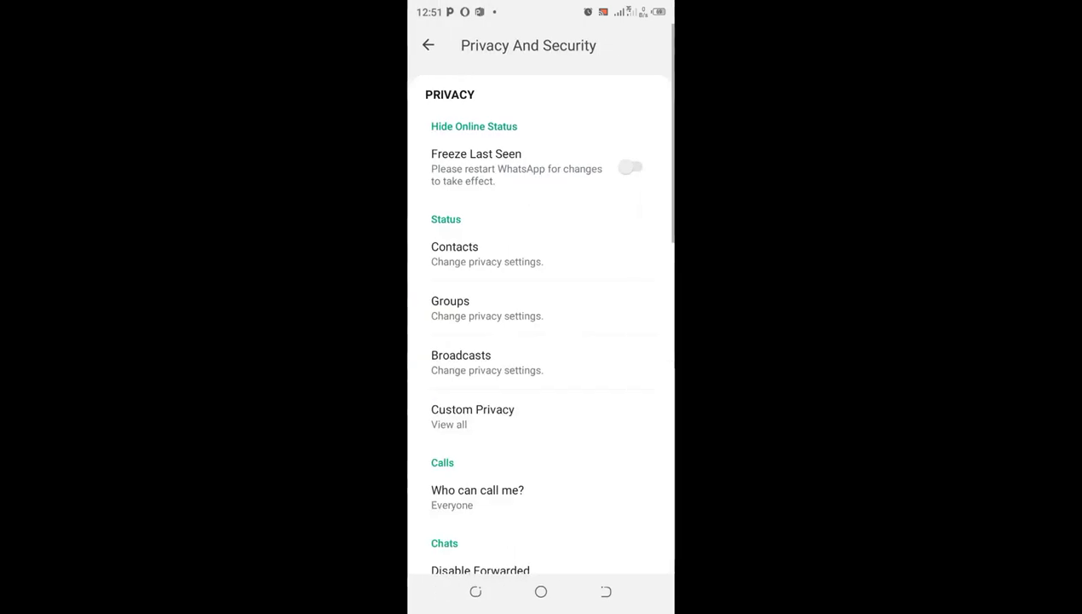
scroll(541, 306, "down", 1)
scroll(541, 307, "down", 10)
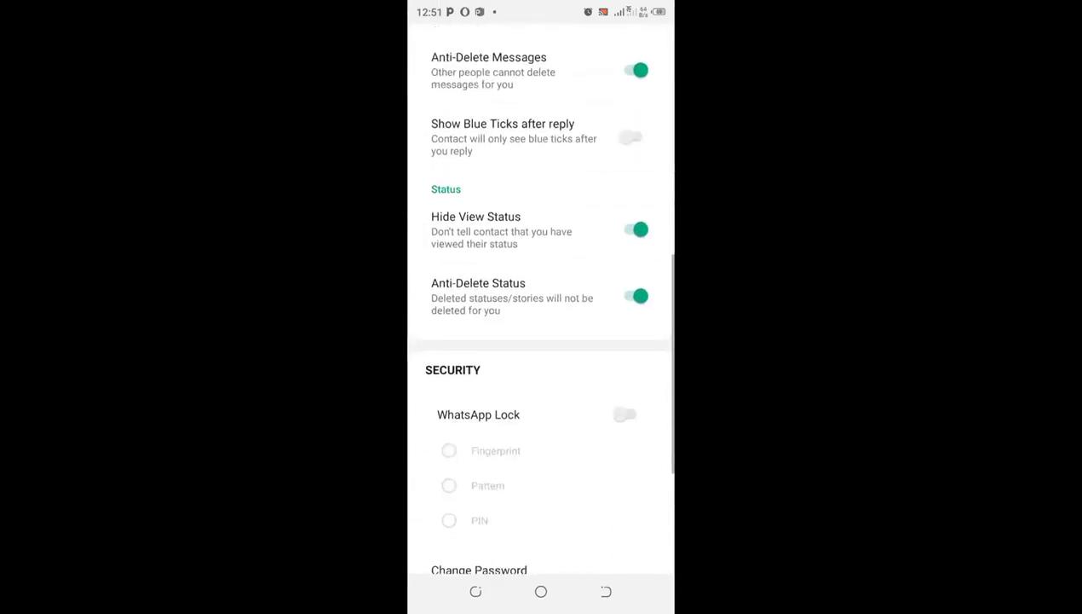
left_click(480, 410)
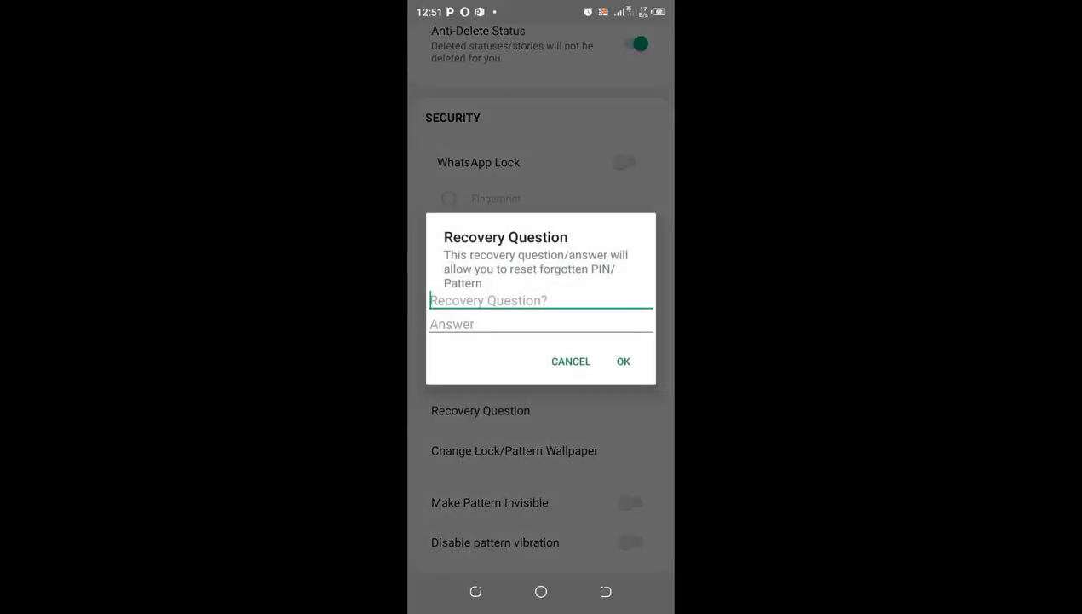